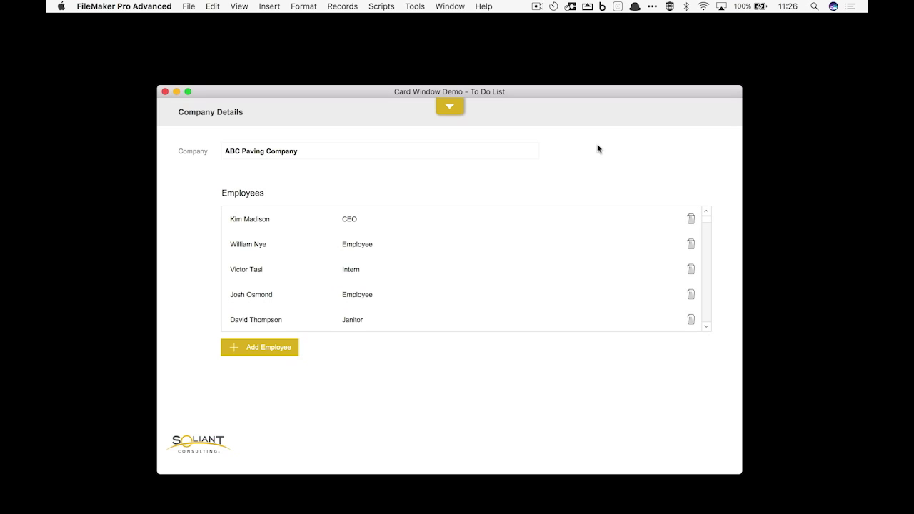
Use the yellow dropdown button on Company Details to show the To Do List card with its 3 dated tasks.
{"action": "left_click", "coordinate": [449, 109]}
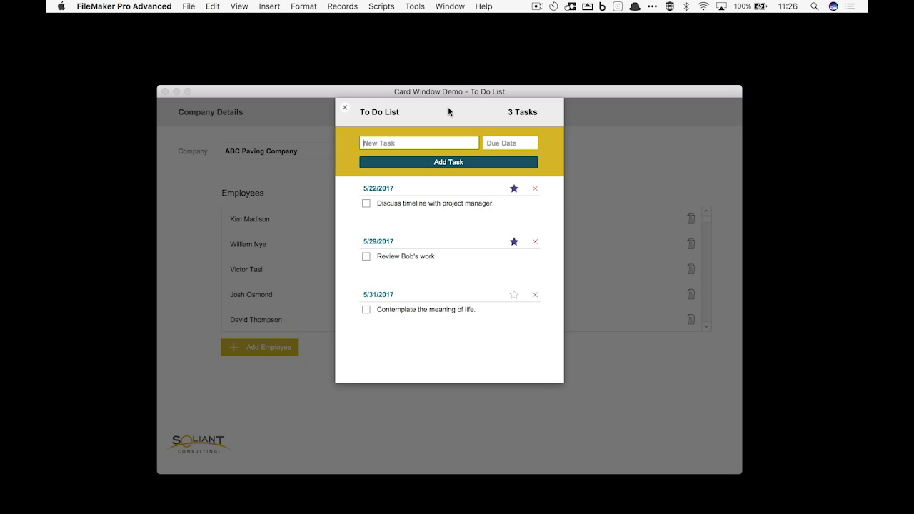
Add the task 'Something!' with a due date of 5/19/2017.
{"action": "type", "text": "Something"}
{"action": "key", "text": "BackSpace"}
{"action": "type", "text": "!"}
{"action": "left_click", "coordinate": [505, 143]}
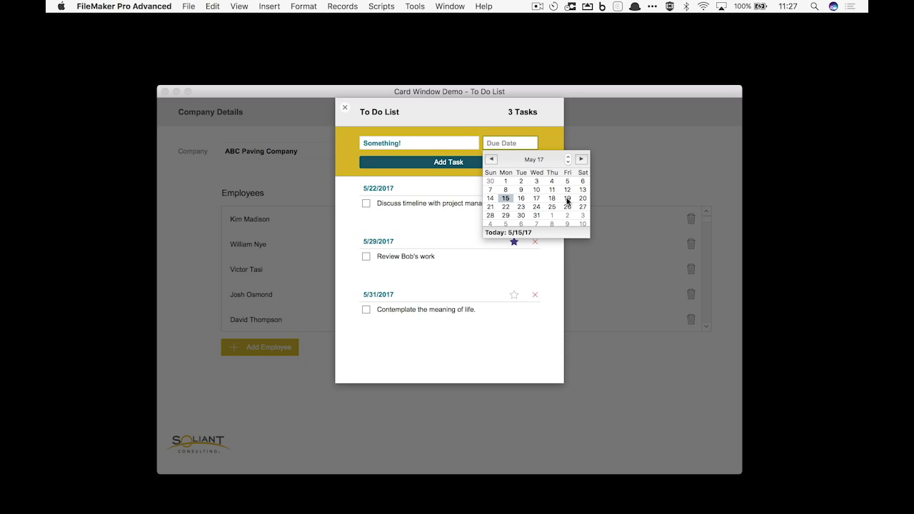
{"action": "left_click", "coordinate": [568, 202]}
{"action": "left_click", "coordinate": [490, 162]}
Add the task 'Do something else!' due 5/22/2017 and bring it into view in the list.
{"action": "left_click", "coordinate": [422, 143]}
{"action": "type", "text": "Do"}
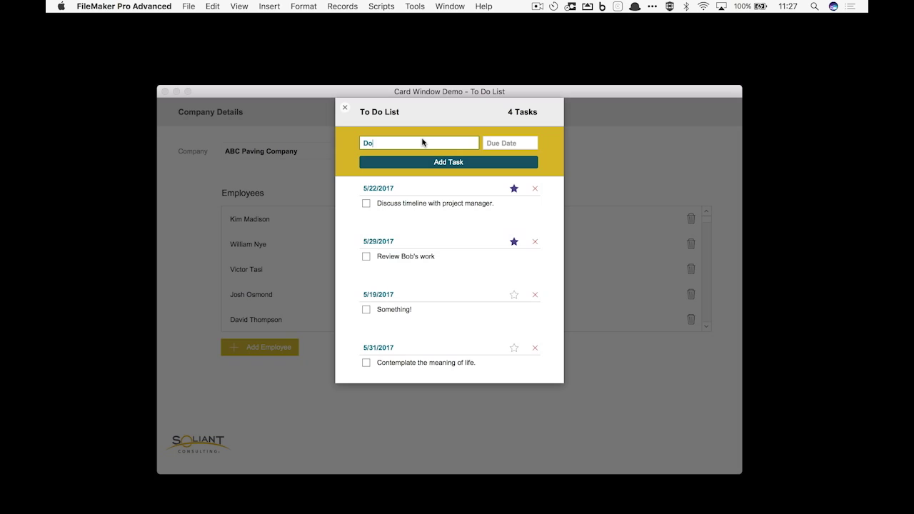
{"action": "type", "text": " something else!"}
{"action": "left_click", "coordinate": [488, 147]}
{"action": "left_click", "coordinate": [505, 206]}
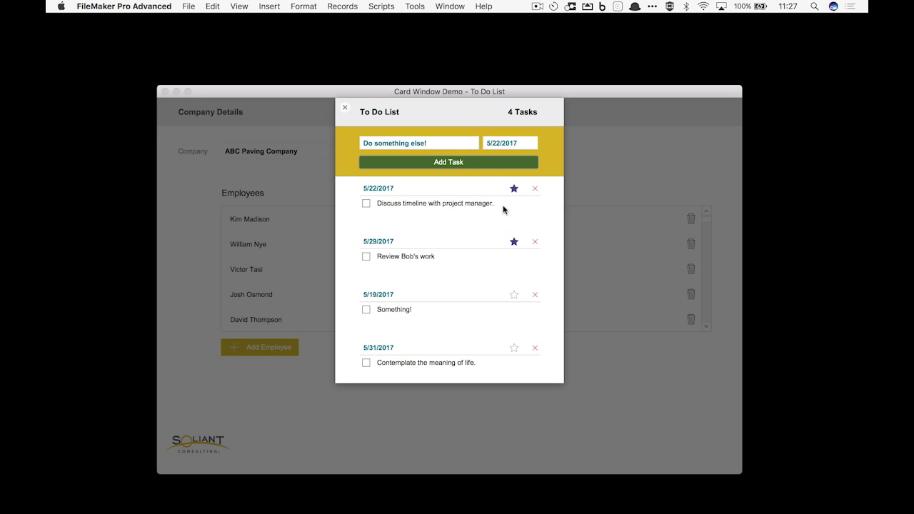
{"action": "left_click", "coordinate": [476, 159]}
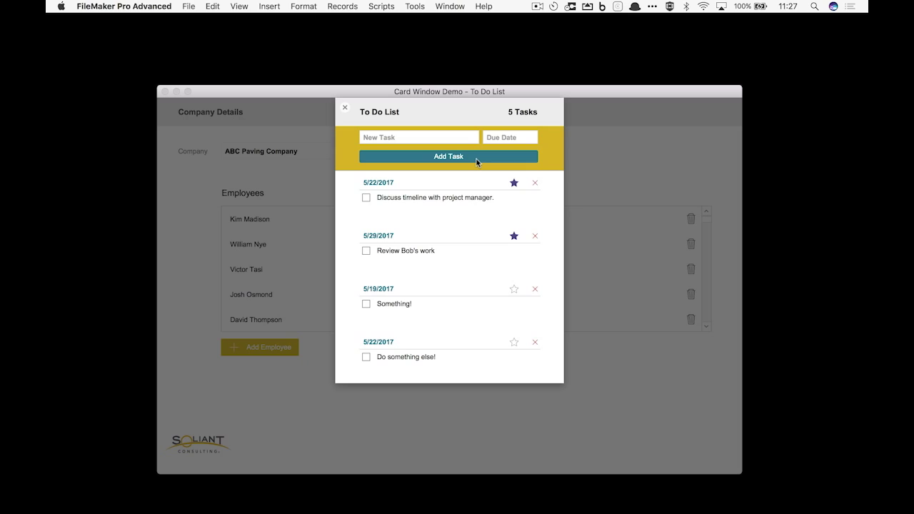
{"action": "left_click", "coordinate": [477, 159]}
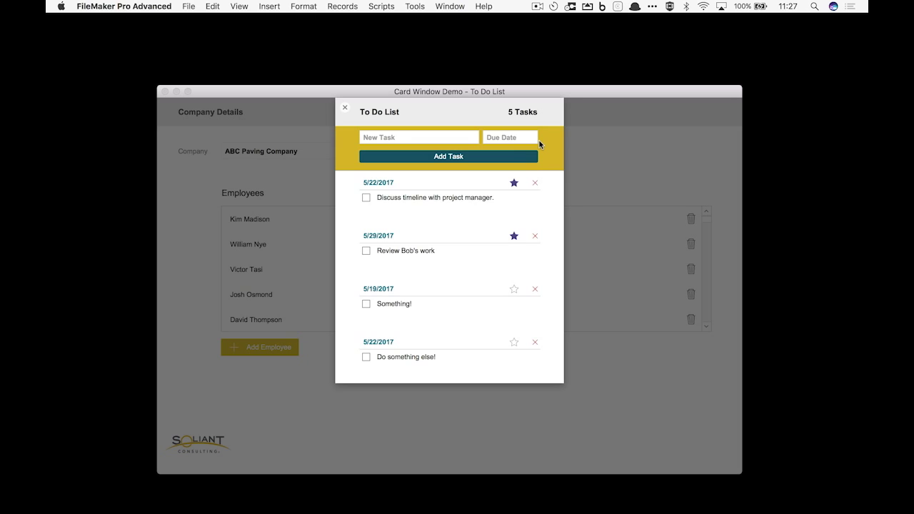
{"action": "scroll", "coordinate": [540, 144], "scroll_direction": "up", "scroll_amount": 3}
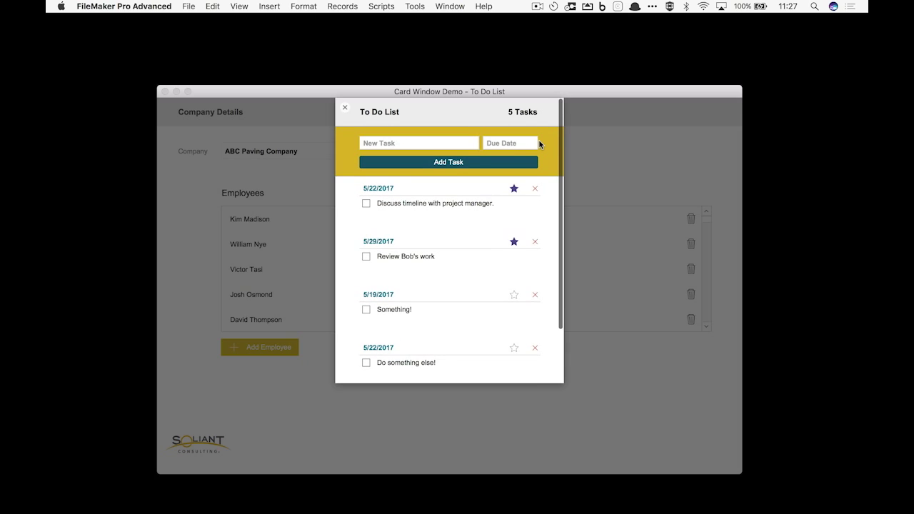
Delete the 'Something!' task and star 'Contemplate the meaning of life.'.
{"action": "scroll", "coordinate": [540, 144], "scroll_direction": "down", "scroll_amount": 3}
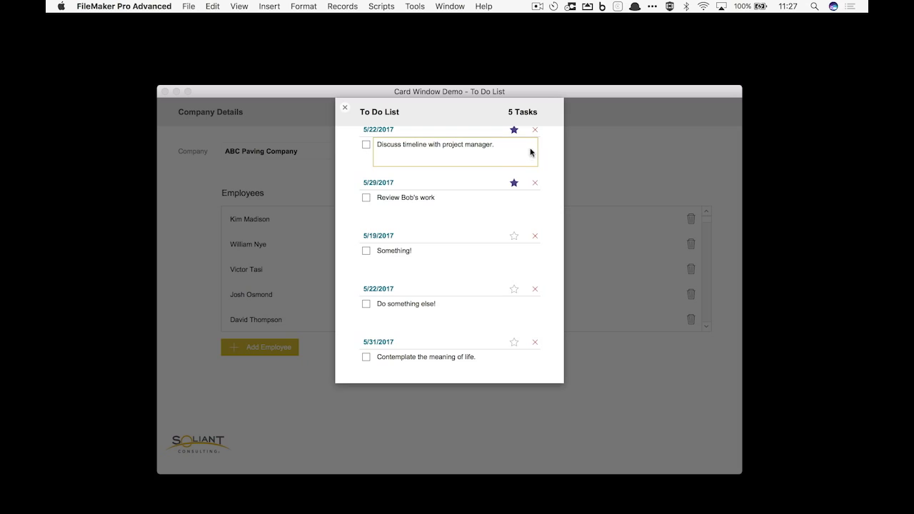
{"action": "left_click", "coordinate": [535, 237]}
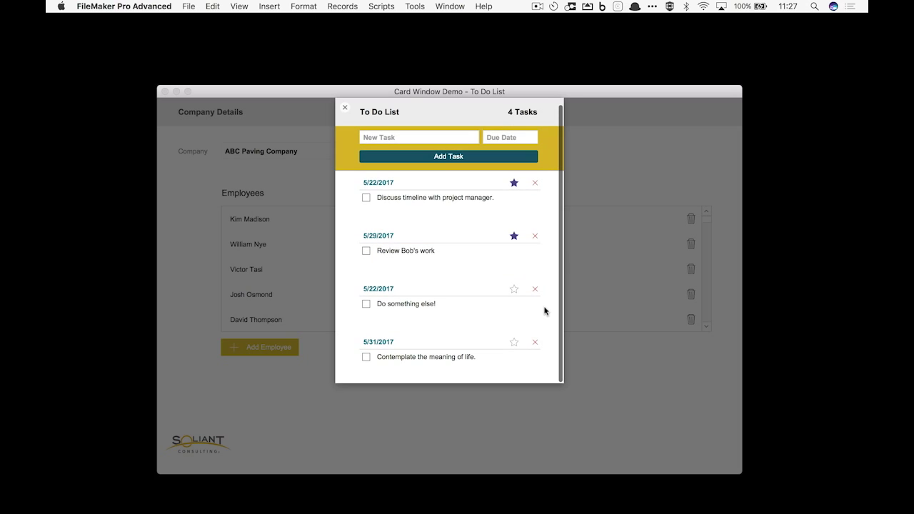
{"action": "left_click", "coordinate": [515, 343]}
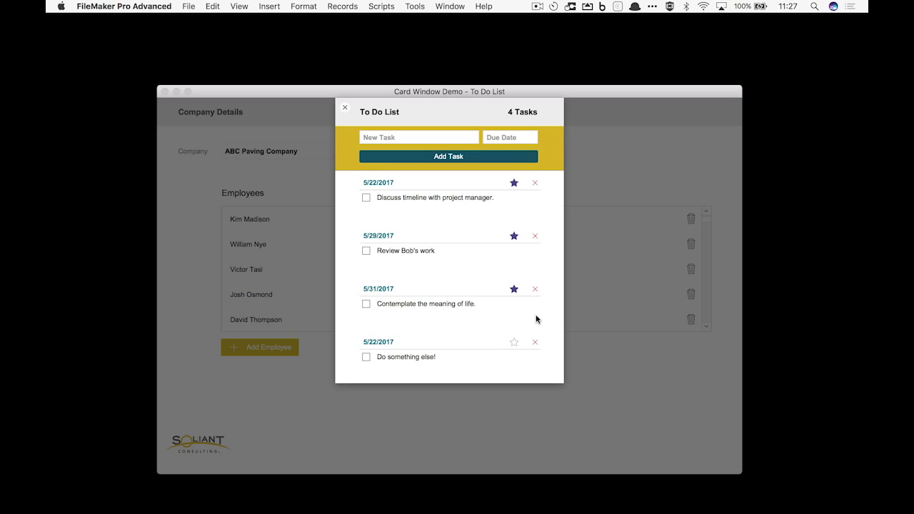
Mark 'Do something else!' as done and close the To Do List card.
{"action": "left_click", "coordinate": [366, 357]}
{"action": "left_click", "coordinate": [367, 358]}
{"action": "left_click", "coordinate": [367, 358]}
{"action": "left_click", "coordinate": [345, 108]}
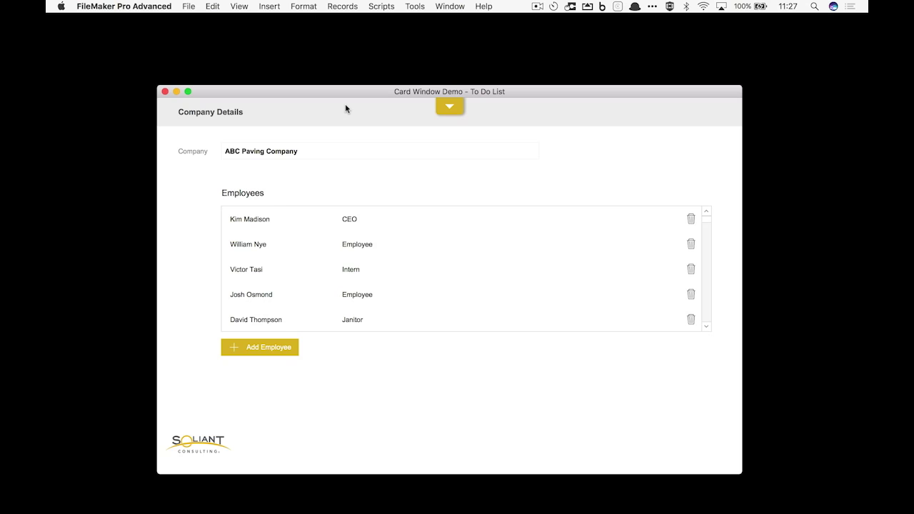
In the Show To Do List script, view the line 4 New Window options: Card style, 'ToDo', height 500, top 0.
{"action": "key", "text": "super+shift+s"}
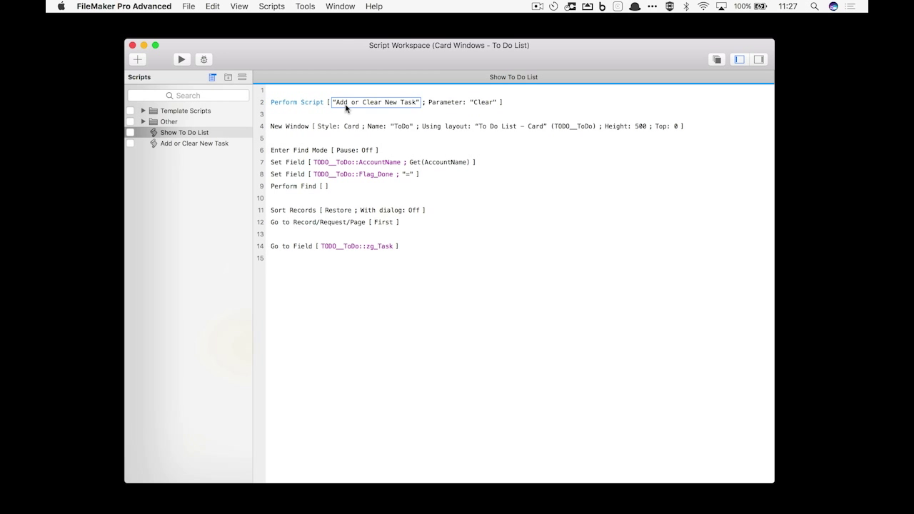
{"action": "left_click", "coordinate": [300, 104]}
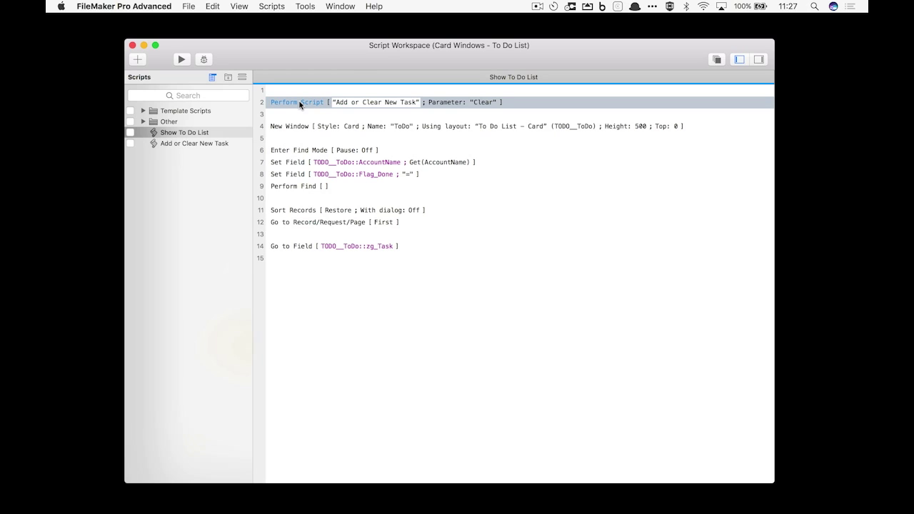
{"action": "left_click", "coordinate": [285, 127]}
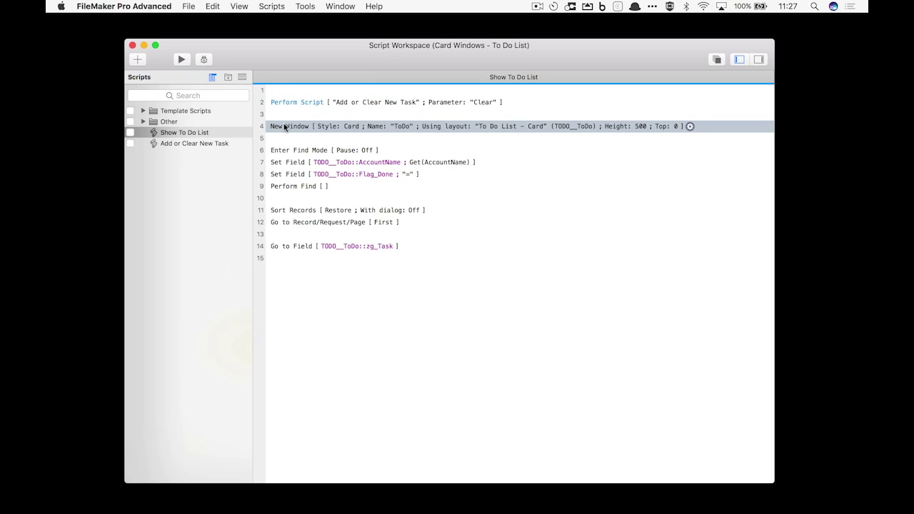
{"action": "double_click", "coordinate": [285, 127]}
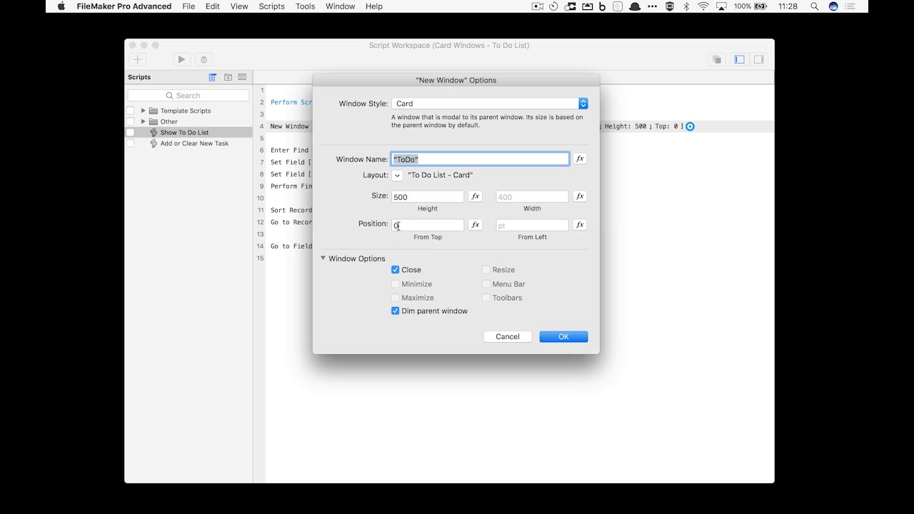
Dismiss the New Window Options dialog and close the Script Workspace.
{"action": "left_click", "coordinate": [569, 337]}
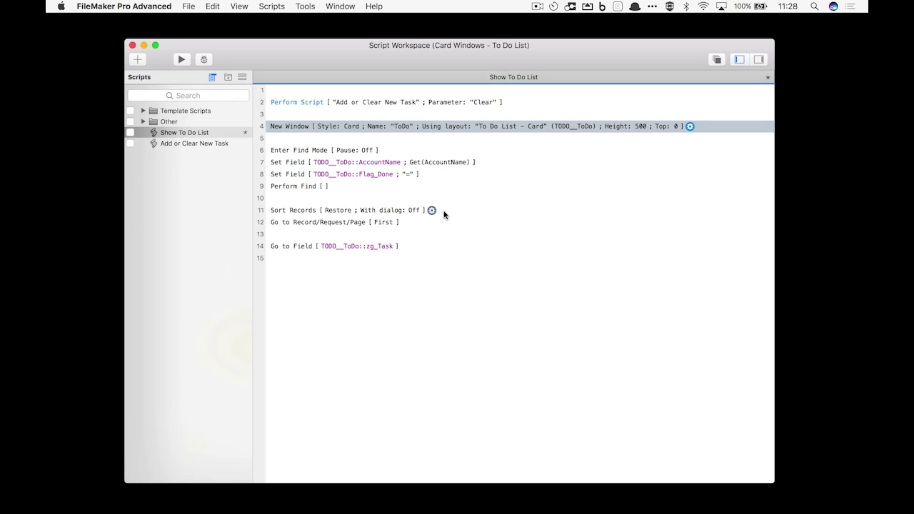
{"action": "key", "text": "super+w"}
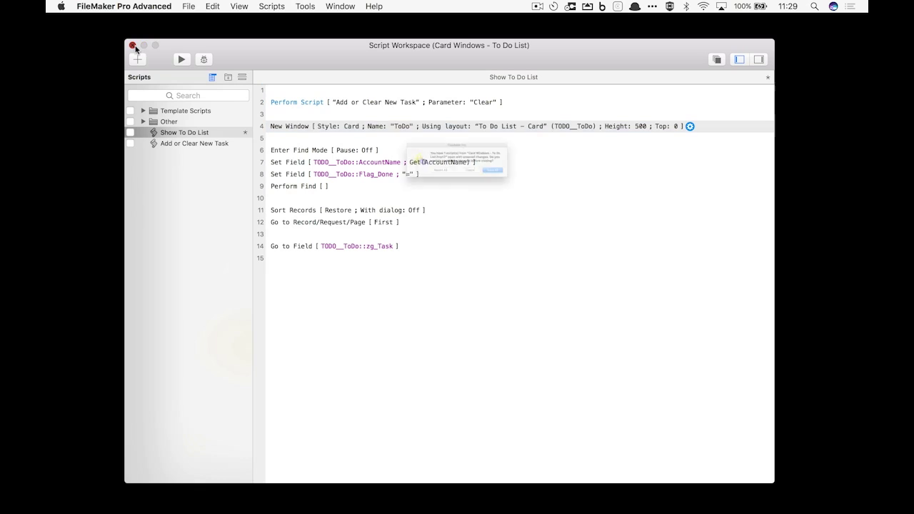
Discard the script changes, then open the To Do List - Card layout and view it in Layout mode.
{"action": "left_click", "coordinate": [414, 187]}
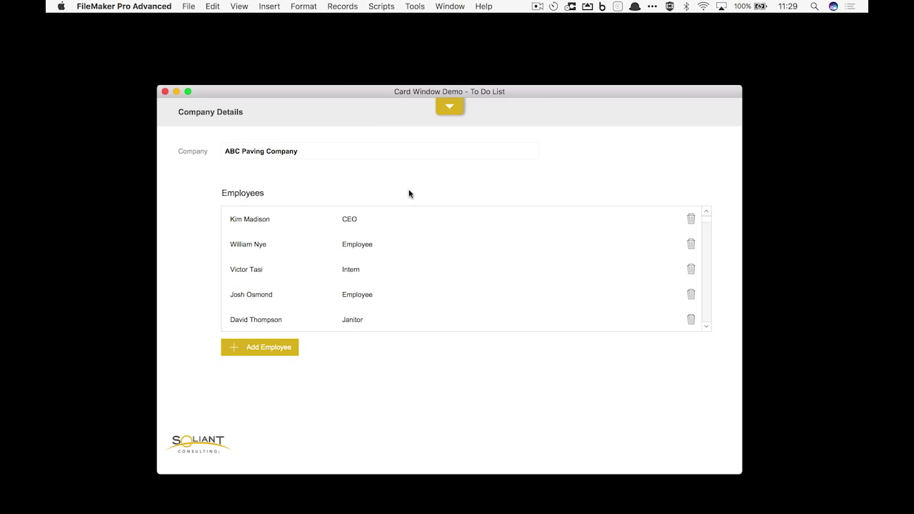
{"action": "key", "text": "shift+super+l"}
{"action": "left_click", "coordinate": [434, 116]}
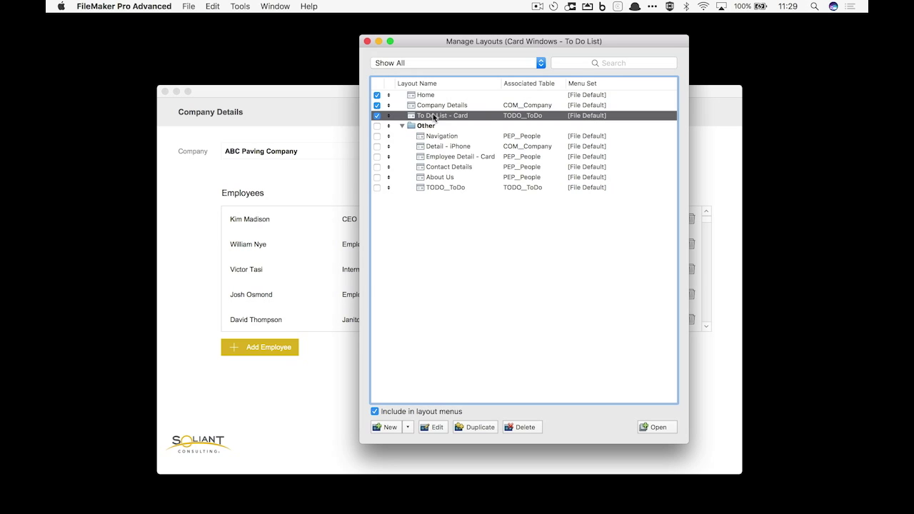
{"action": "left_click", "coordinate": [645, 427]}
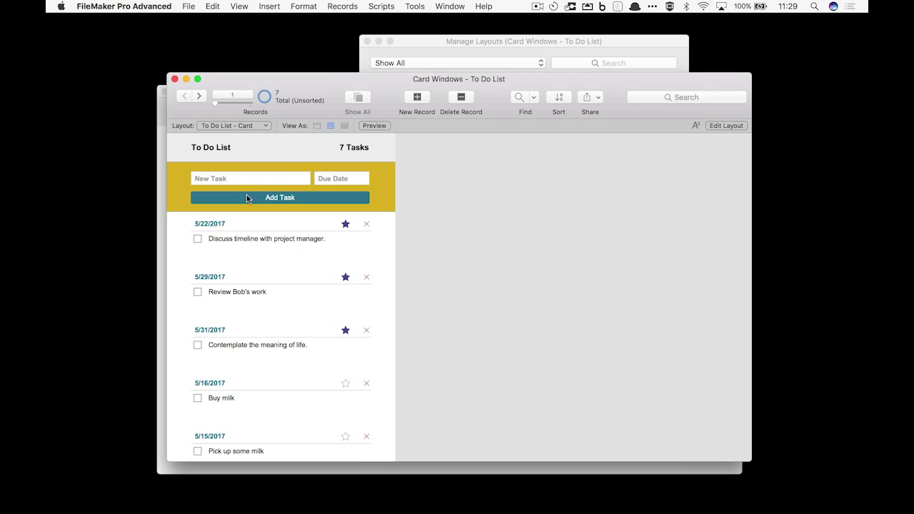
{"action": "key", "text": "super+l"}
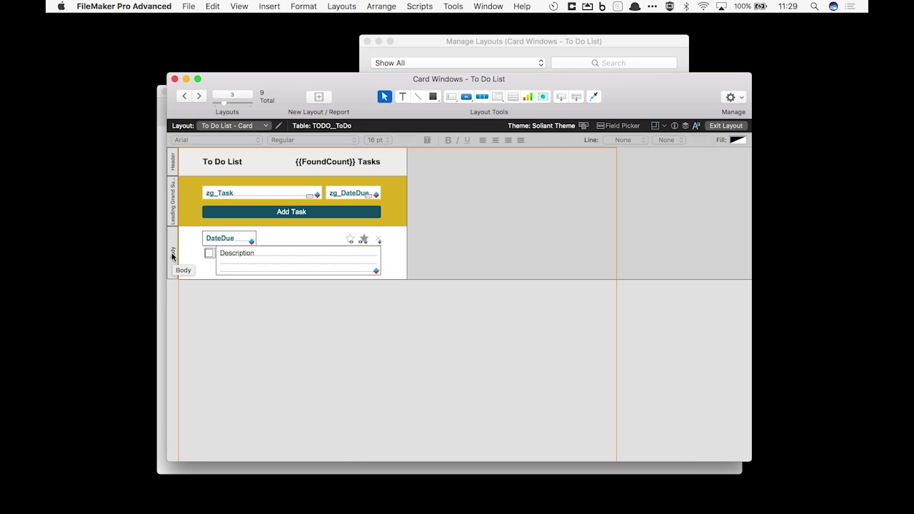
Close the To Do List - Card window and layout list, then reopen the To Do List card.
{"action": "left_click", "coordinate": [174, 79]}
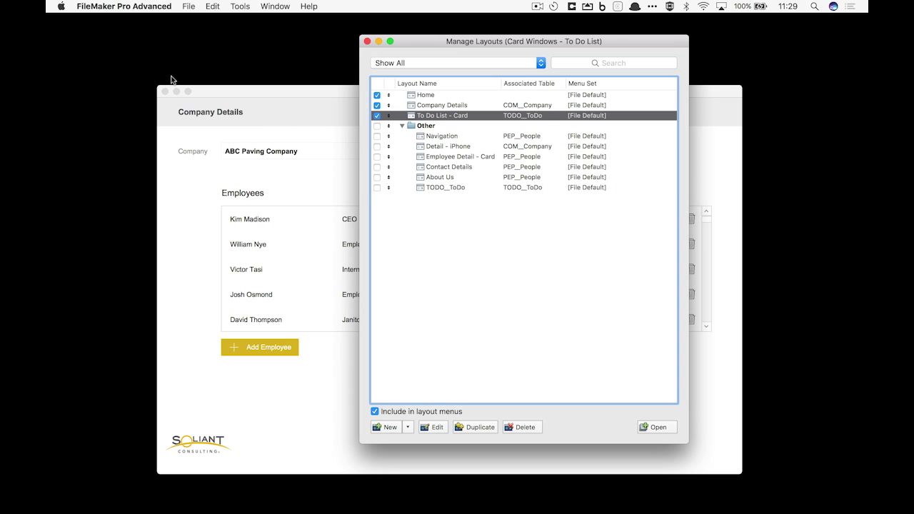
{"action": "left_click", "coordinate": [367, 40]}
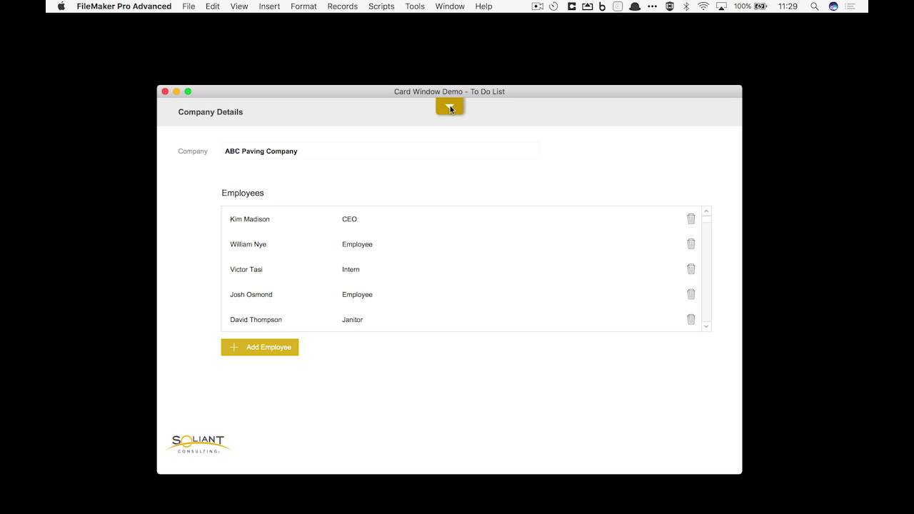
{"action": "left_click", "coordinate": [450, 107]}
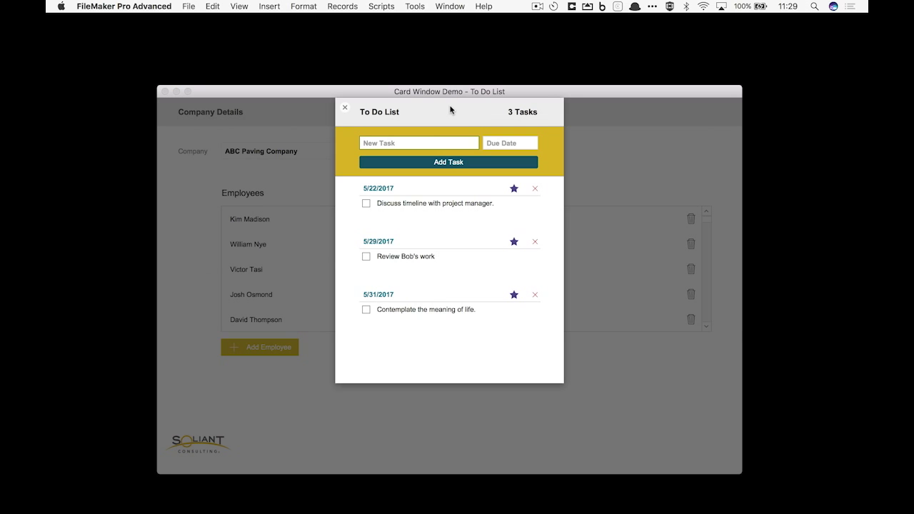